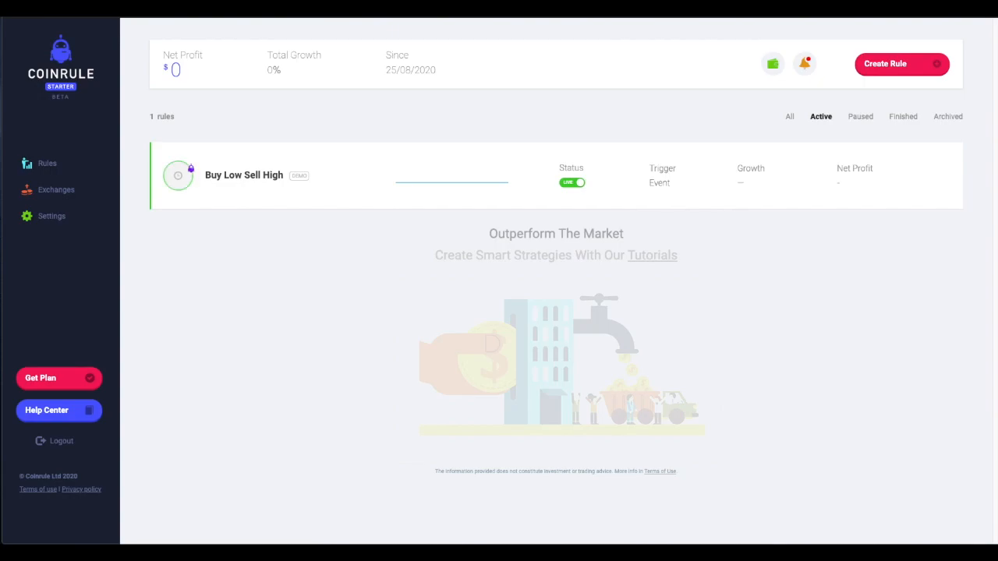
Choose Binance Futures as the exchange to connect on Coinrule's Exchanges page.
{"action": "left_click", "coordinate": [50, 192]}
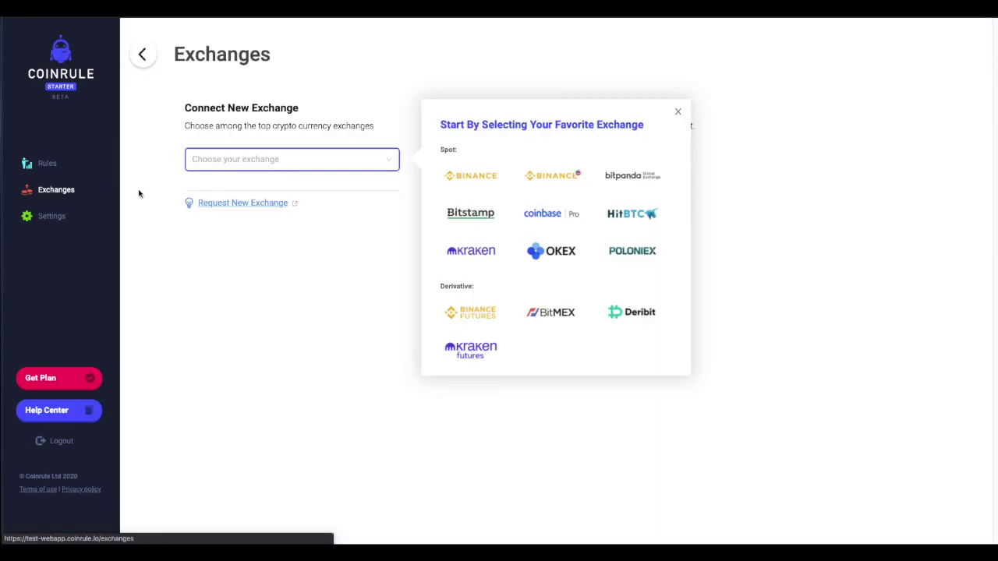
{"action": "left_click", "coordinate": [345, 166]}
{"action": "left_click", "coordinate": [251, 204]}
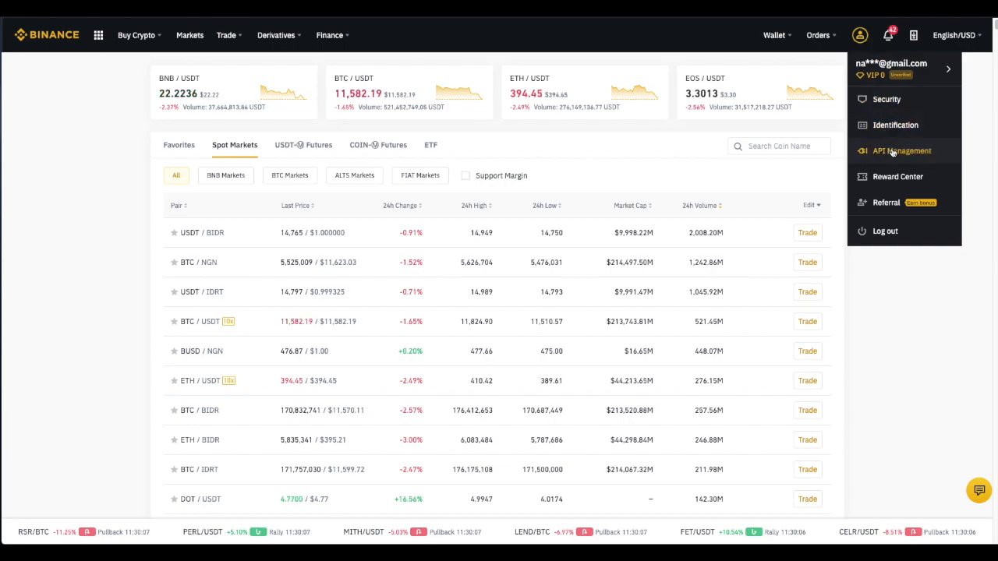
Go to Binance API Management to create the COINRULE FUTURES key.
{"action": "left_click", "coordinate": [894, 153]}
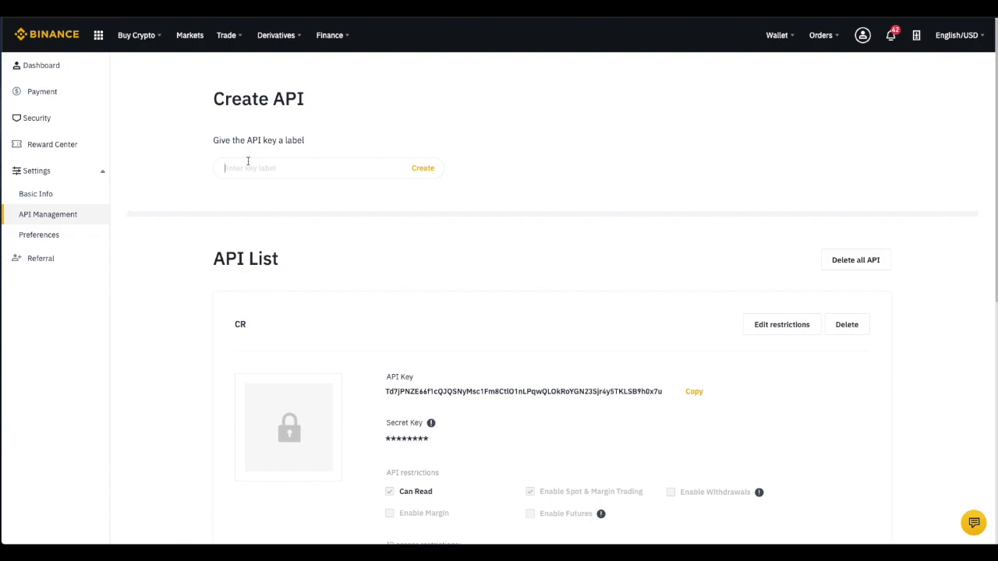
{"action": "type", "text": "COINRULE FU"}
{"action": "type", "text": "TURES"}
Create the COINRULE FUTURES key and pass security verification with the e-mail and phone codes.
{"action": "left_click", "coordinate": [423, 169]}
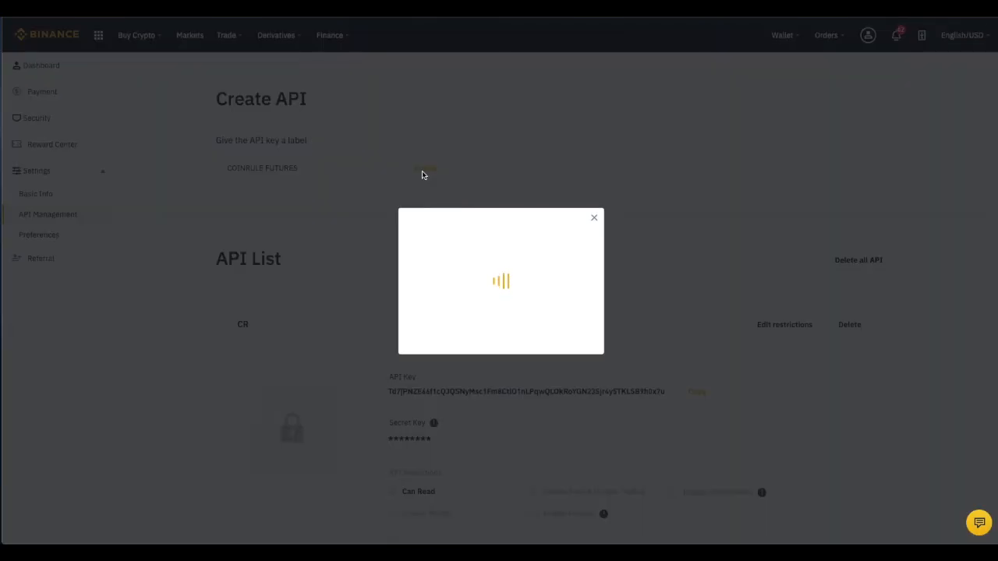
{"action": "left_click", "coordinate": [444, 241]}
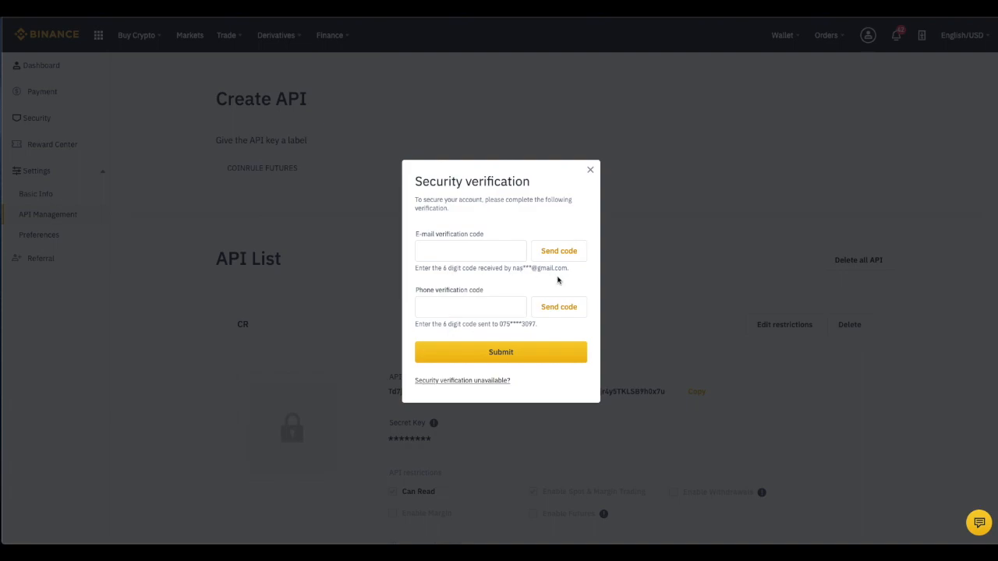
{"action": "left_click", "coordinate": [558, 307]}
{"action": "left_click", "coordinate": [566, 256]}
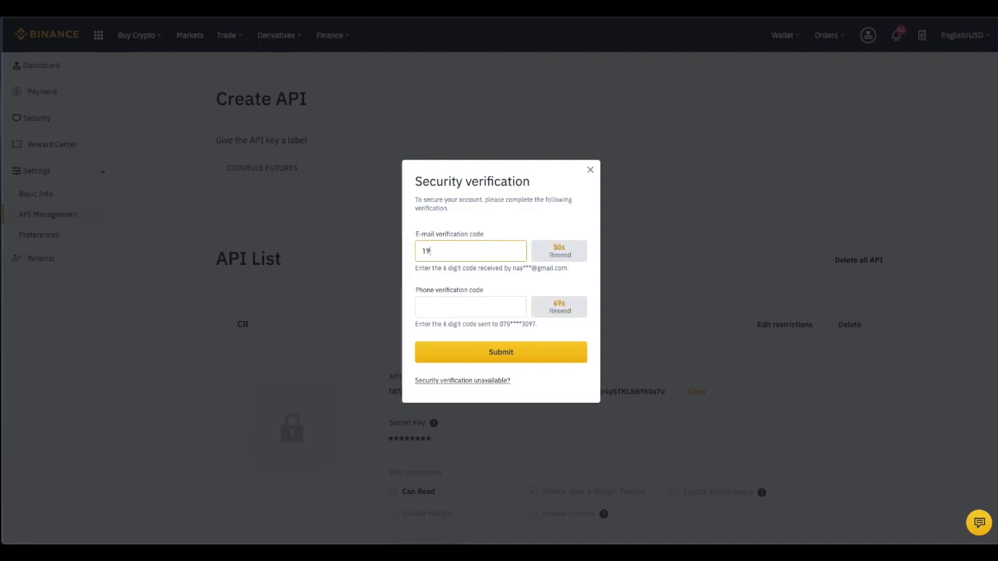
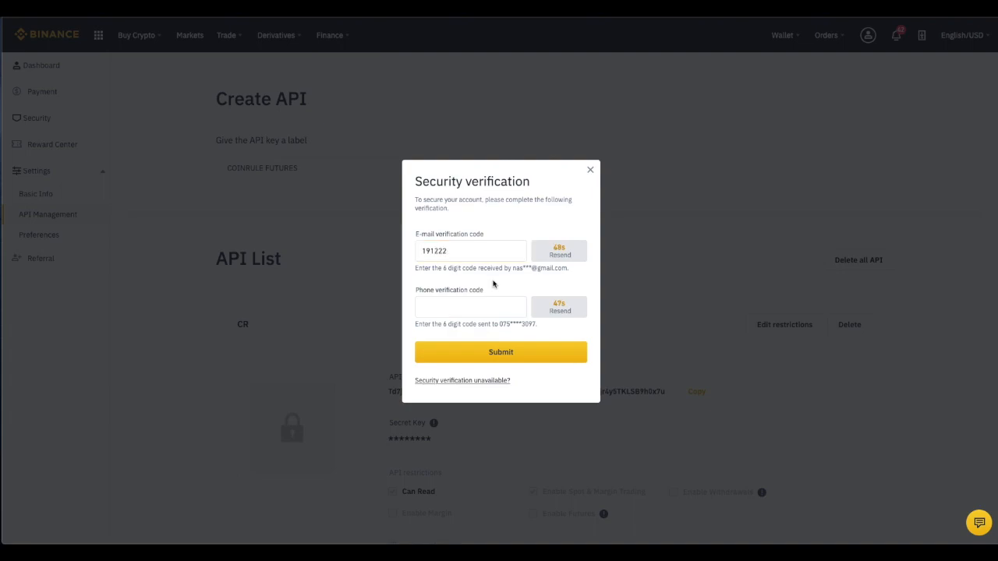
{"action": "left_click", "coordinate": [489, 303]}
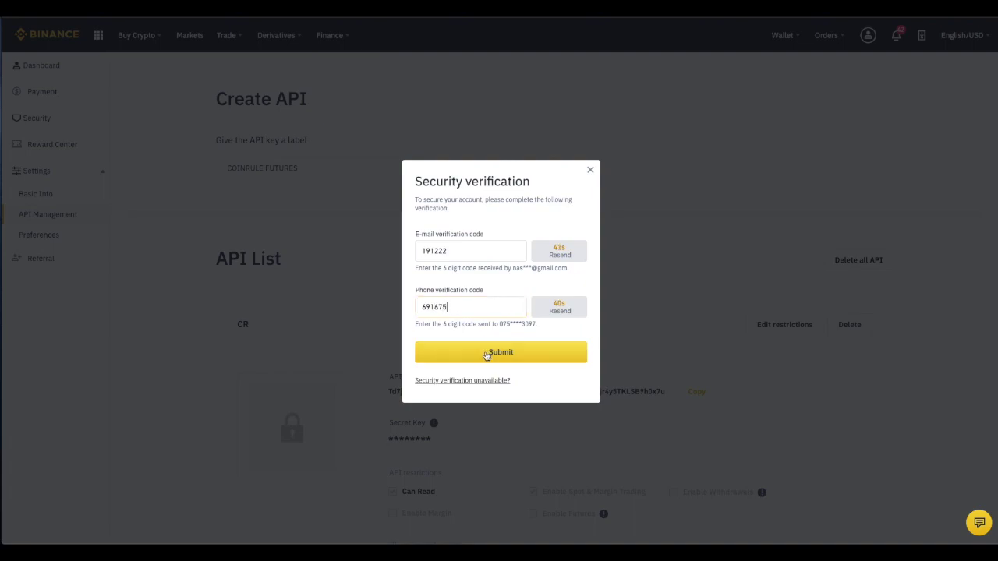
{"action": "left_click", "coordinate": [486, 353]}
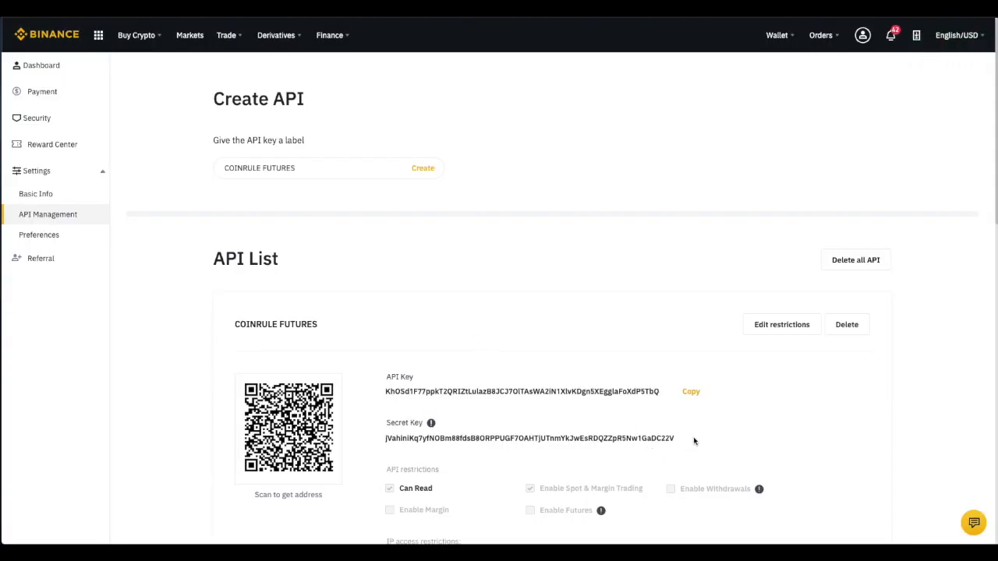
Copy the COINRULE FUTURES secret key from Binance to the clipboard.
{"action": "left_click_drag", "start_coordinate": [678, 441], "coordinate": [383, 447]}
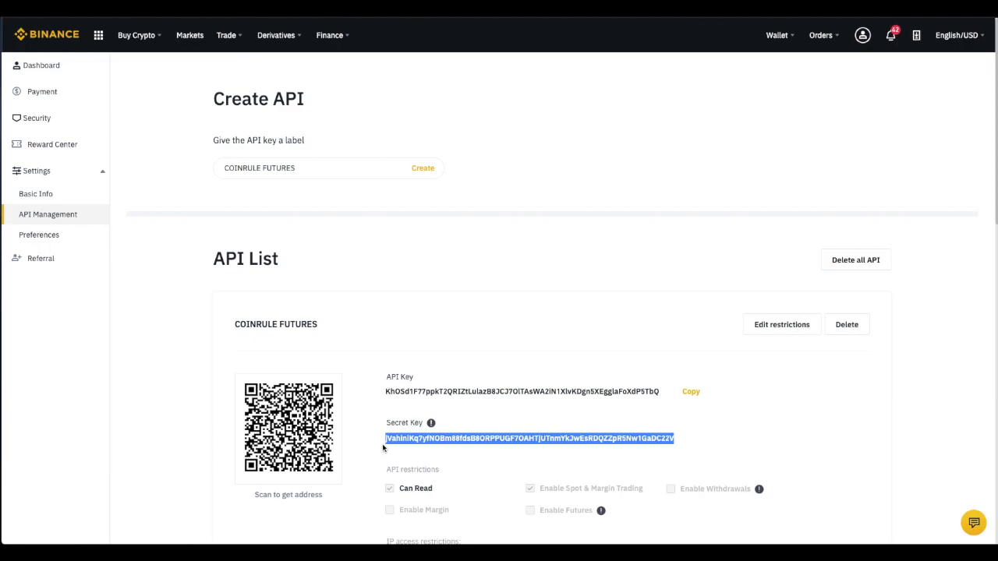
{"action": "right_click", "coordinate": [442, 442]}
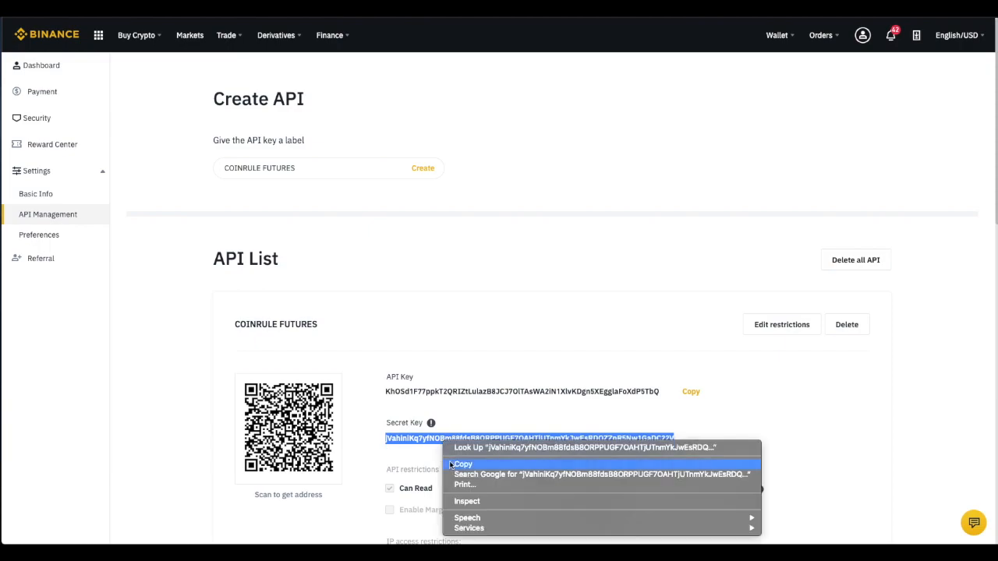
{"action": "left_click", "coordinate": [456, 464]}
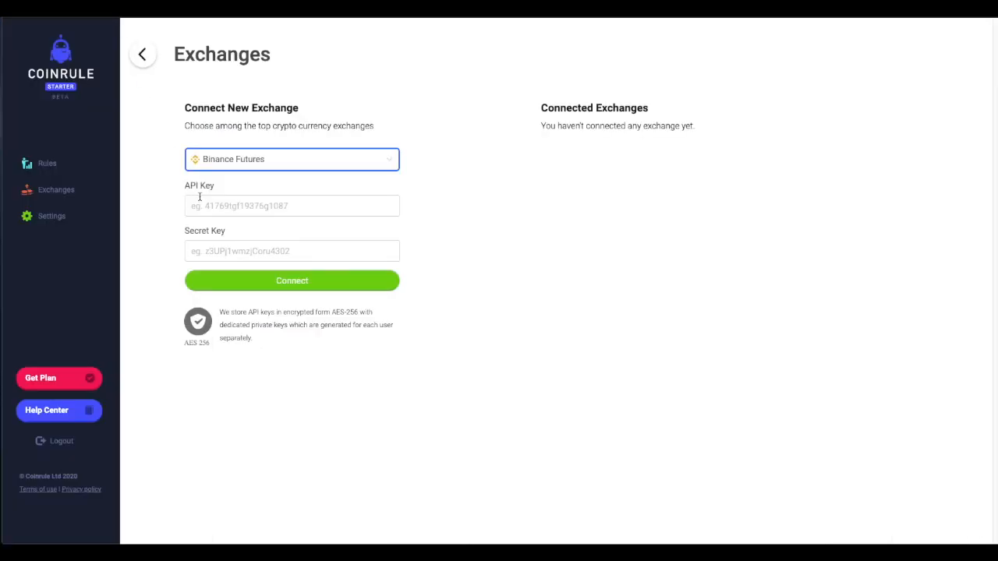
Paste the secret key into Coinrule's Binance Futures Secret Key field.
{"action": "right_click", "coordinate": [215, 249]}
{"action": "left_click", "coordinate": [245, 335]}
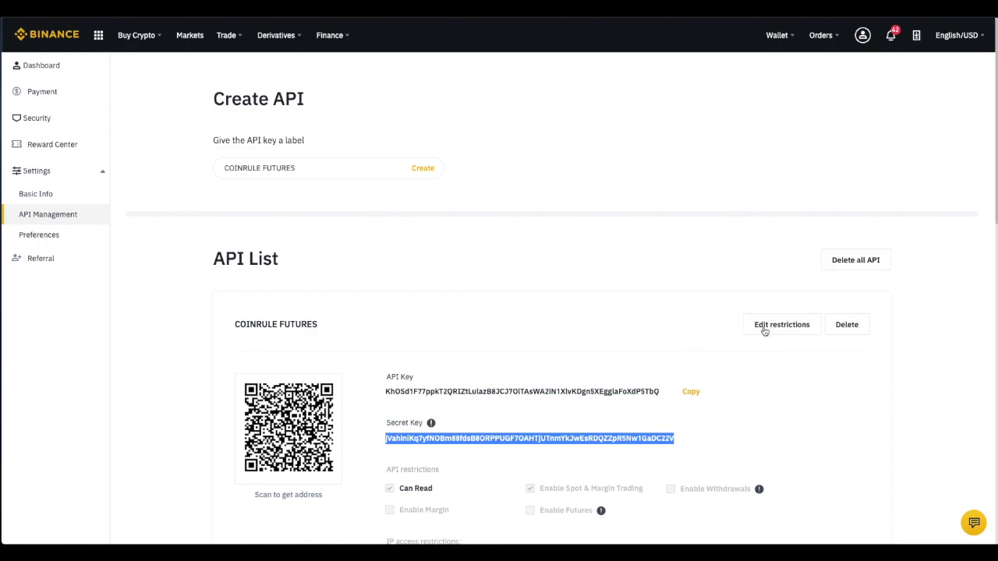
Edit the key's restrictions to tick Enable Futures and save.
{"action": "left_click", "coordinate": [764, 331]}
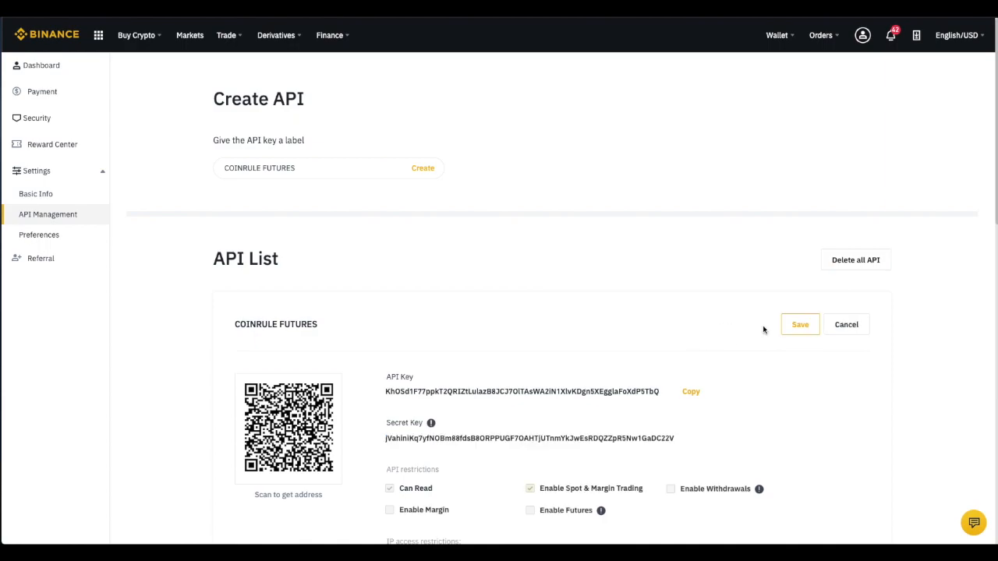
{"action": "left_click", "coordinate": [544, 511]}
{"action": "left_click", "coordinate": [789, 328]}
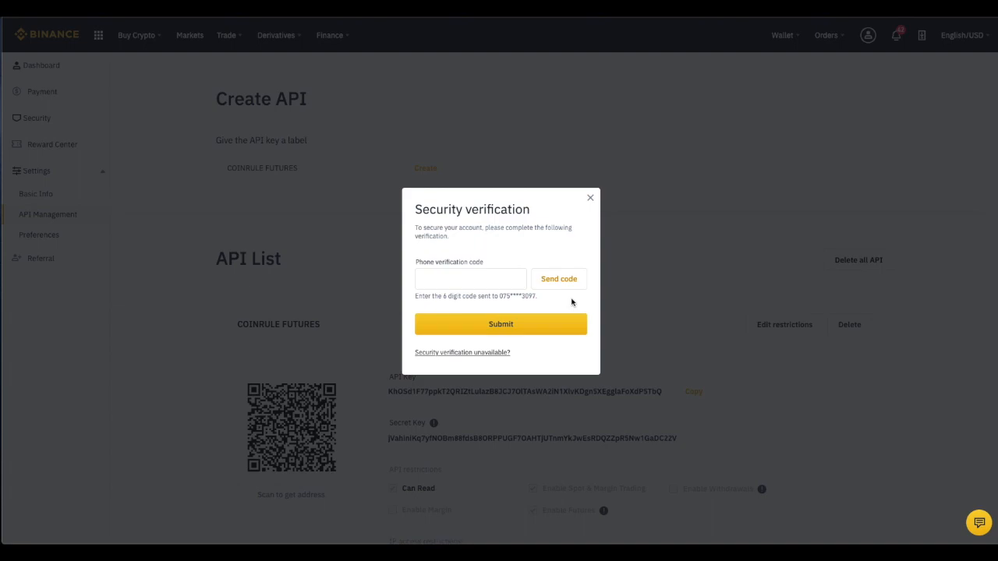
Verify the restriction change with the phone security code.
{"action": "left_click", "coordinate": [570, 286]}
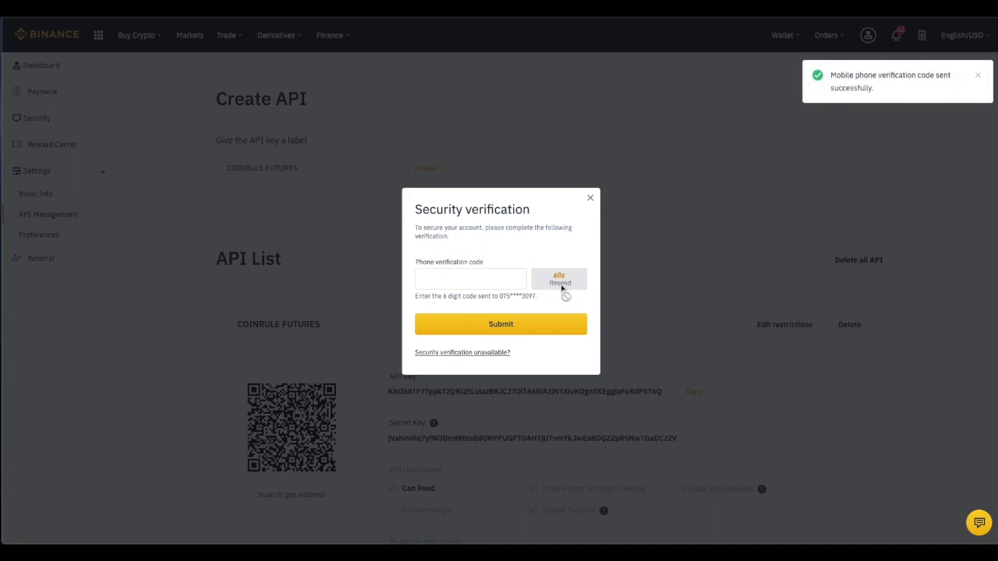
{"action": "left_click", "coordinate": [478, 285]}
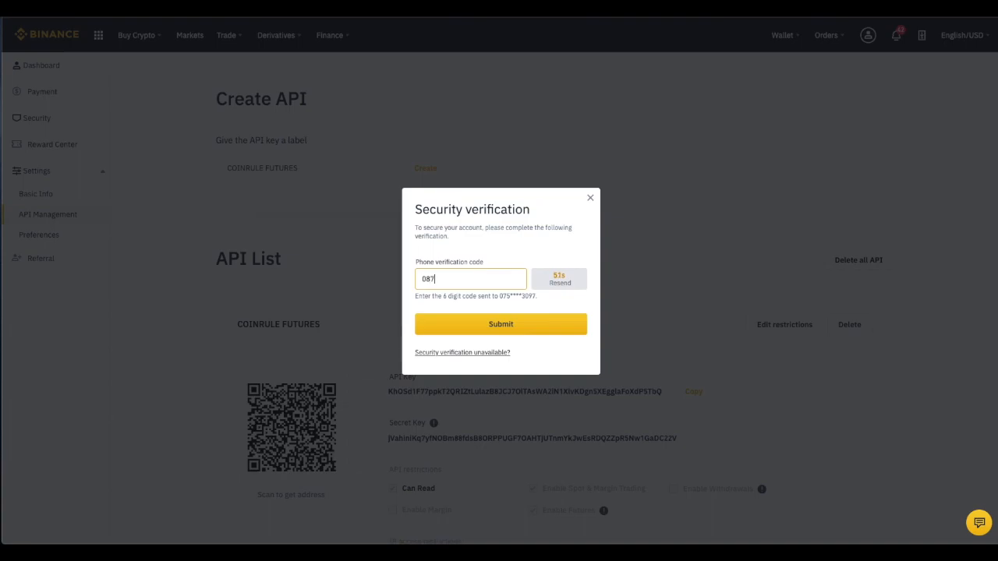
{"action": "type", "text": "6"}
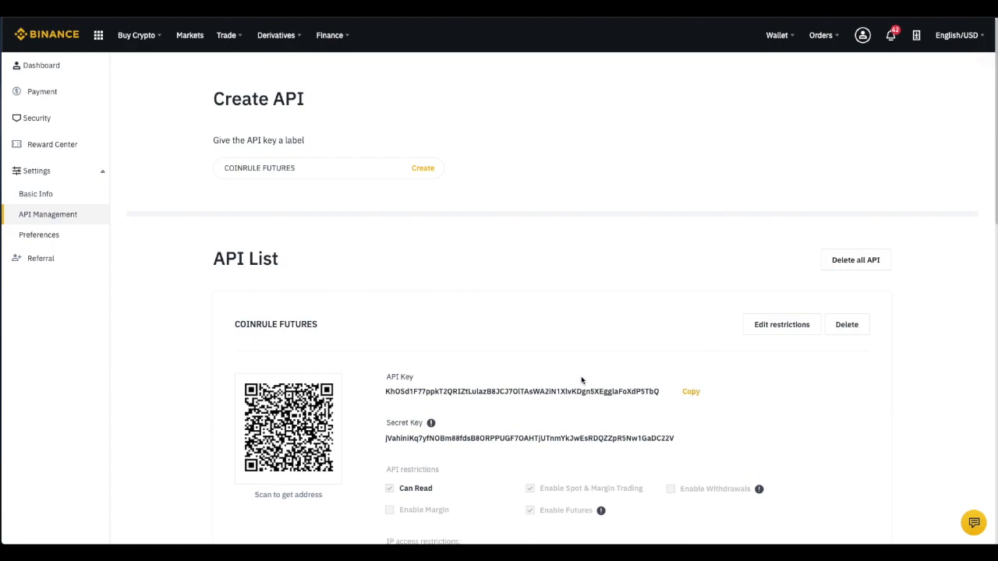
Copy the Binance API key and paste it into Coinrule's API Key field.
{"action": "left_click", "coordinate": [690, 392]}
{"action": "right_click", "coordinate": [248, 206]}
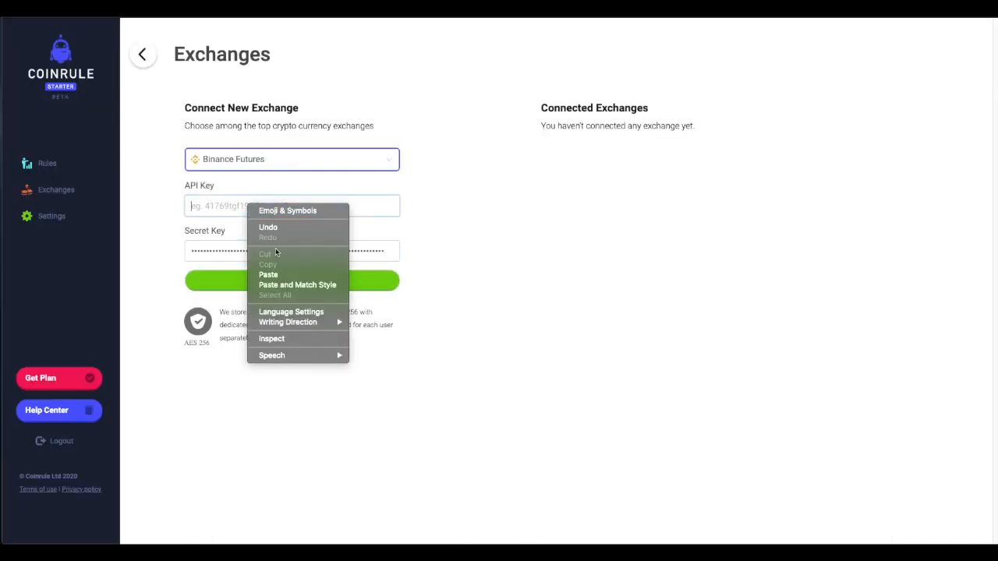
{"action": "left_click", "coordinate": [271, 275]}
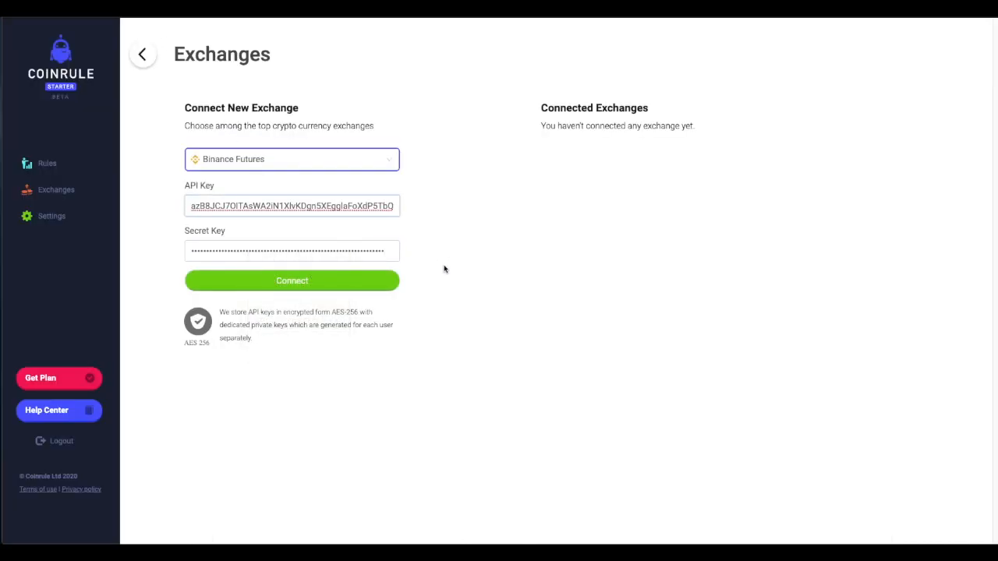